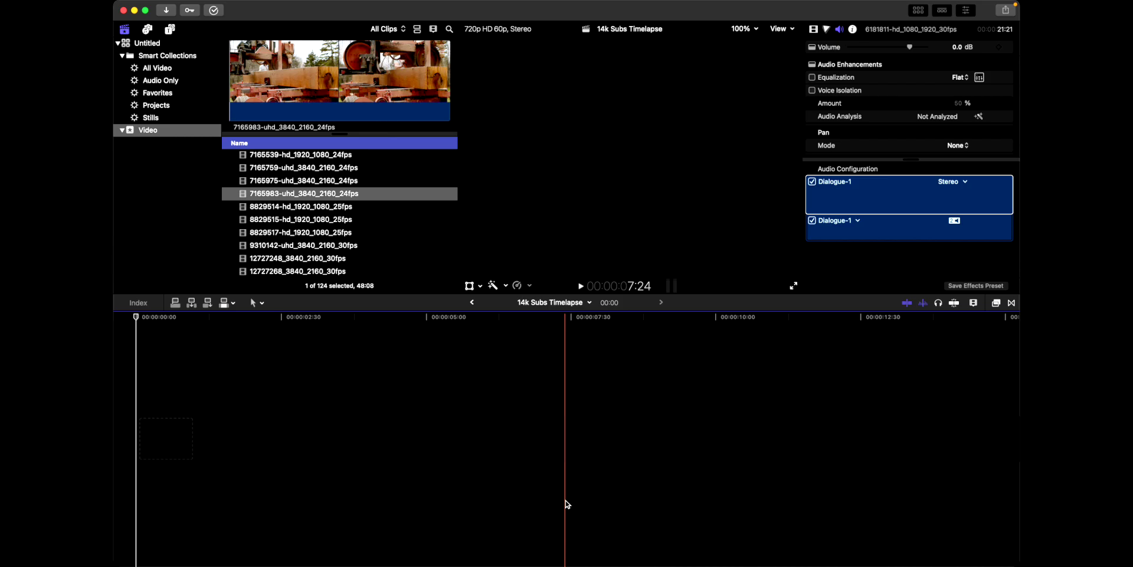
Create a new project named "Logo Tutorial" from the clip 7165983-uhd_3840_2160_24fps in the Video event
{"action": "left_click", "coordinate": [354, 194]}
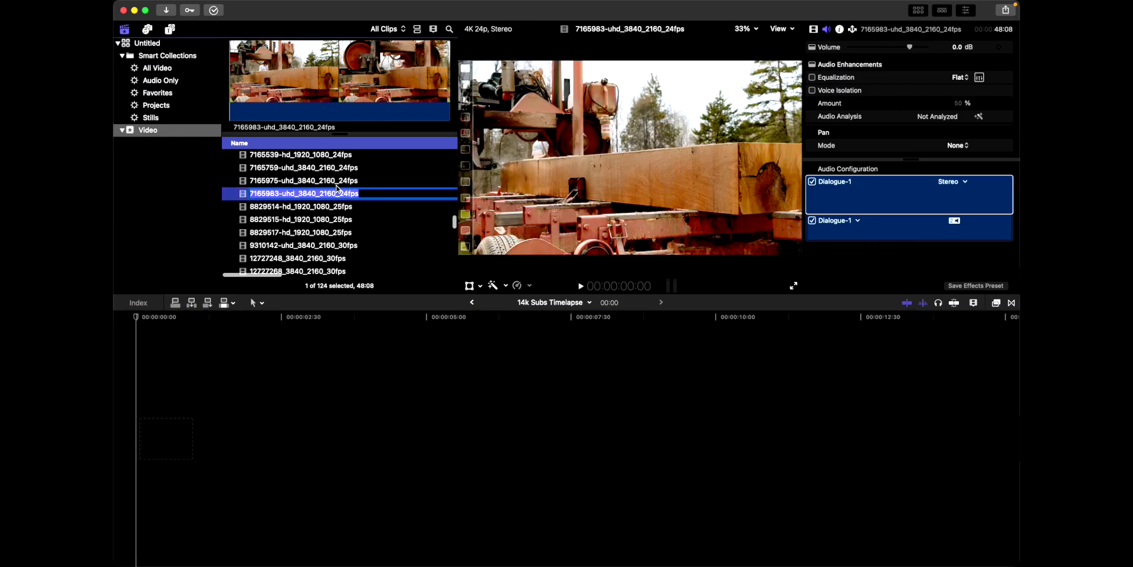
{"action": "left_click", "coordinate": [324, 211]}
{"action": "left_click", "coordinate": [323, 199]}
{"action": "right_click", "coordinate": [322, 197]}
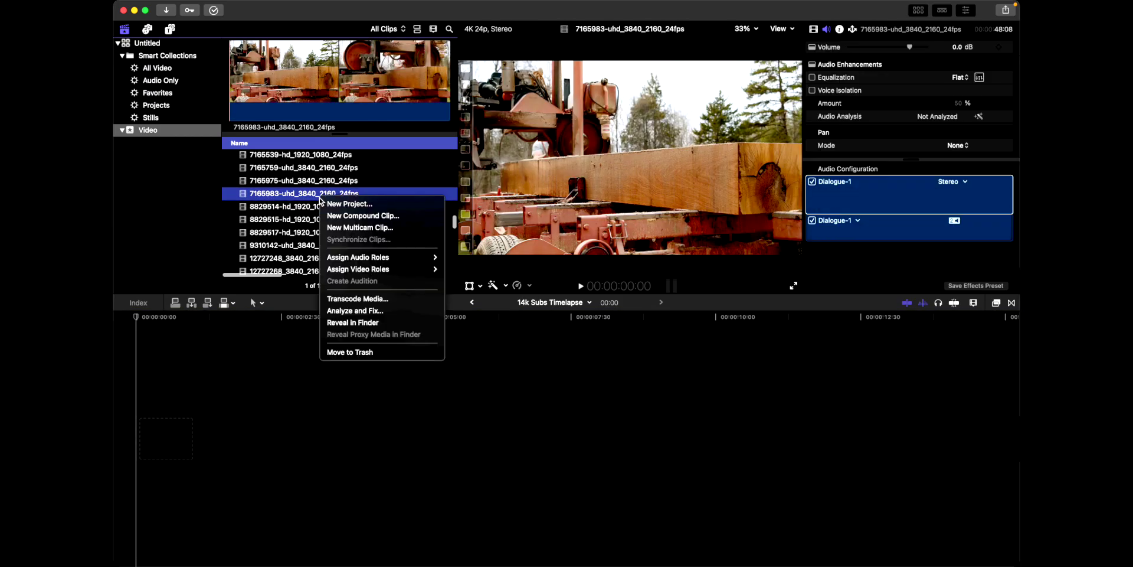
{"action": "left_click", "coordinate": [347, 204]}
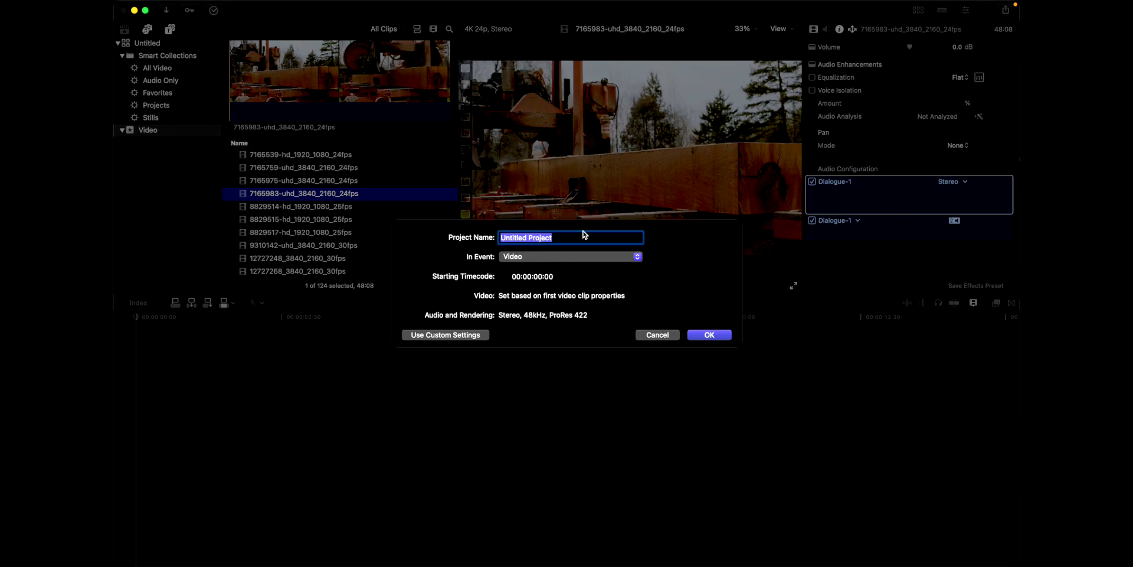
{"action": "type", "text": "Logo Tutorial"}
{"action": "left_click", "coordinate": [714, 334]}
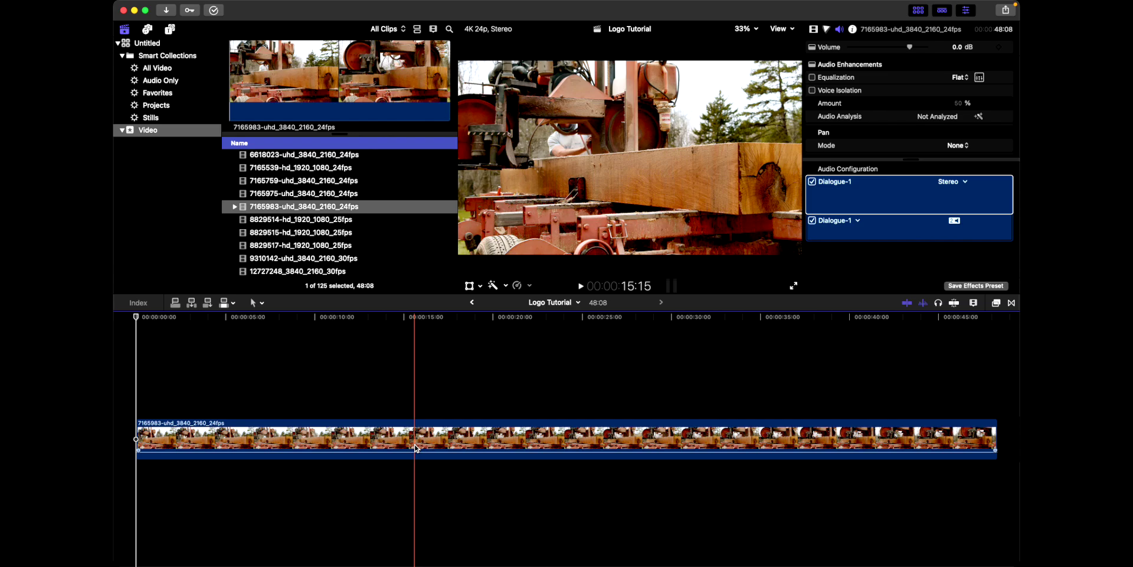
Look through the event's media and check the Desktop files available for media import
{"action": "scroll", "coordinate": [349, 214], "scroll_direction": "down", "scroll_amount": 10}
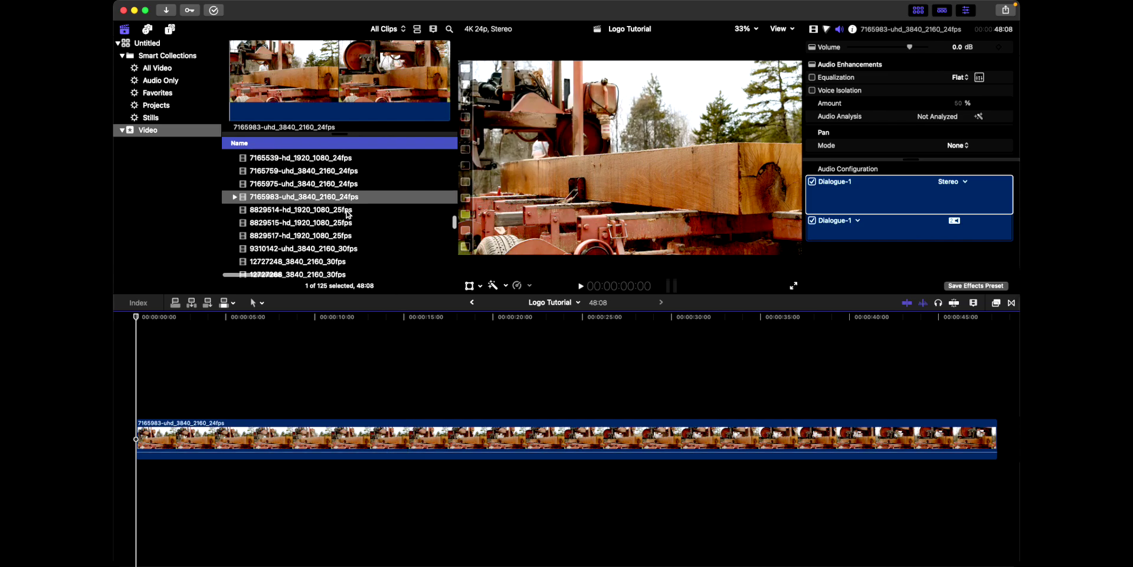
{"action": "scroll", "coordinate": [348, 214], "scroll_direction": "down", "scroll_amount": 5}
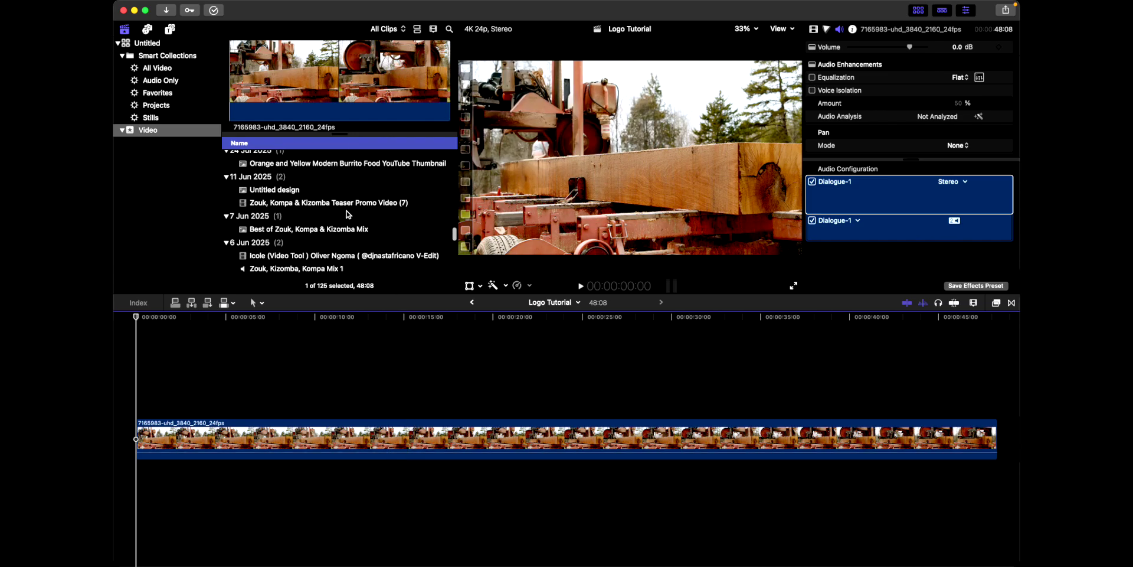
{"action": "scroll", "coordinate": [348, 214], "scroll_direction": "down", "scroll_amount": 3}
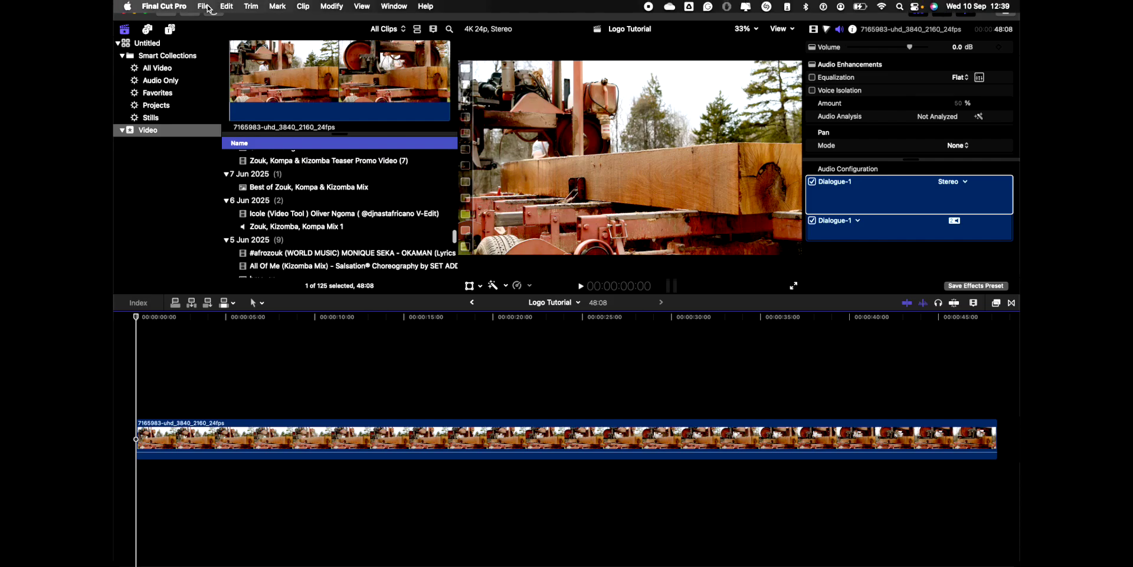
{"action": "left_click", "coordinate": [165, 10]}
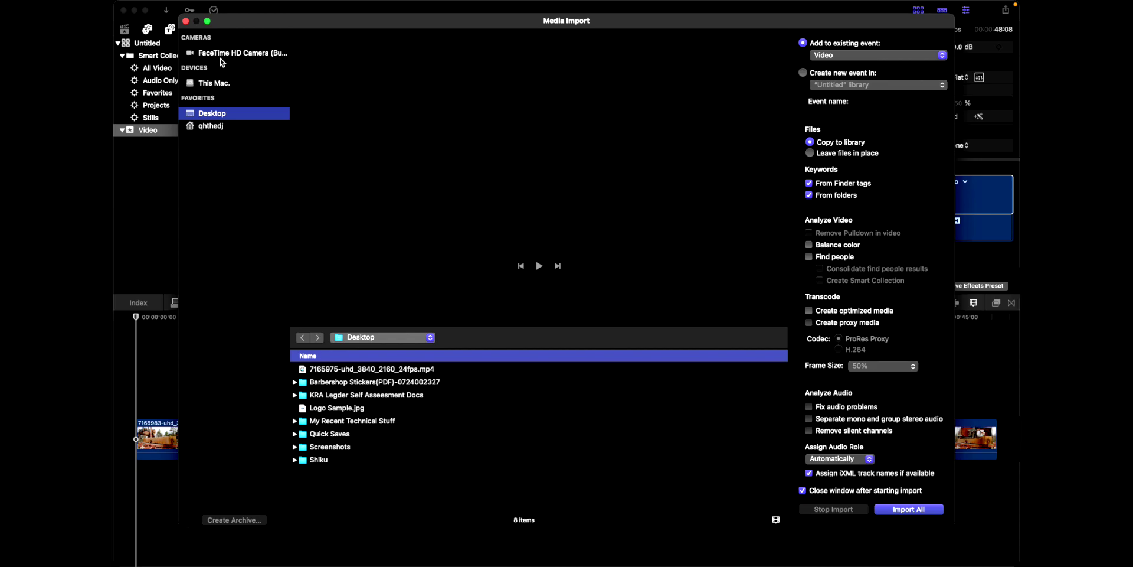
{"action": "left_click", "coordinate": [185, 21]}
Place the Logo Sample image above the video clip at the timeline start and extend it to the clip's full length
{"action": "scroll", "coordinate": [310, 248], "scroll_direction": "down", "scroll_amount": 15}
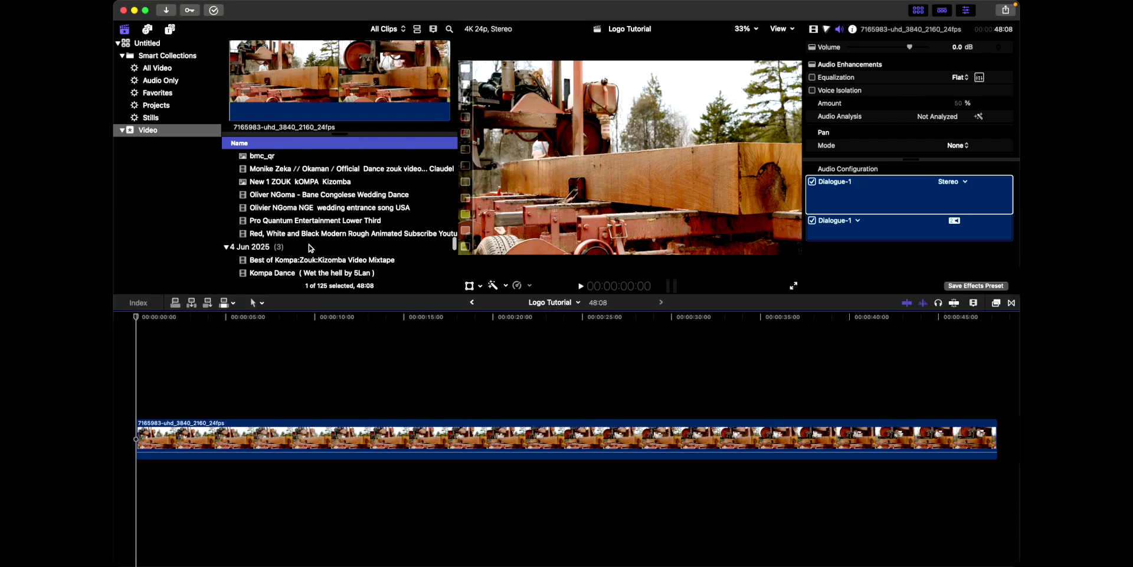
{"action": "scroll", "coordinate": [311, 248], "scroll_direction": "down", "scroll_amount": 5}
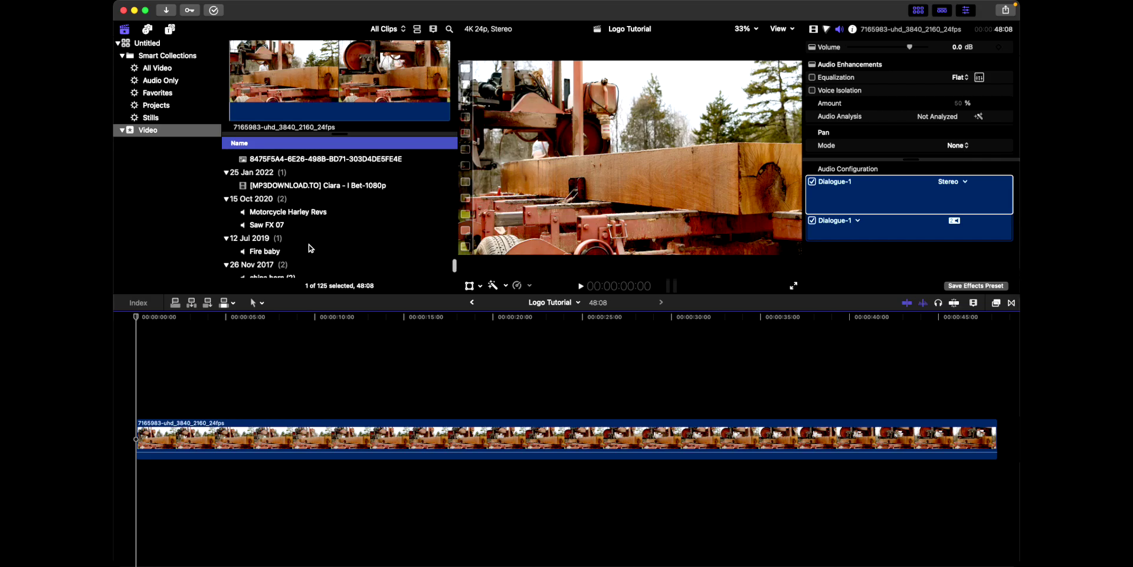
{"action": "scroll", "coordinate": [311, 248], "scroll_direction": "up", "scroll_amount": 3}
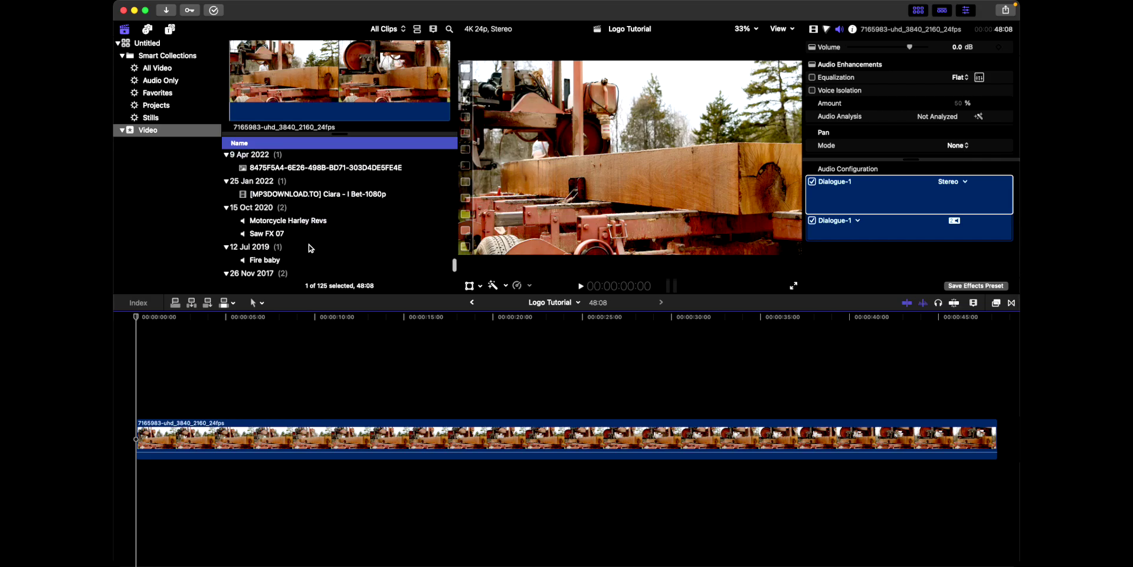
{"action": "scroll", "coordinate": [309, 248], "scroll_direction": "up", "scroll_amount": 4}
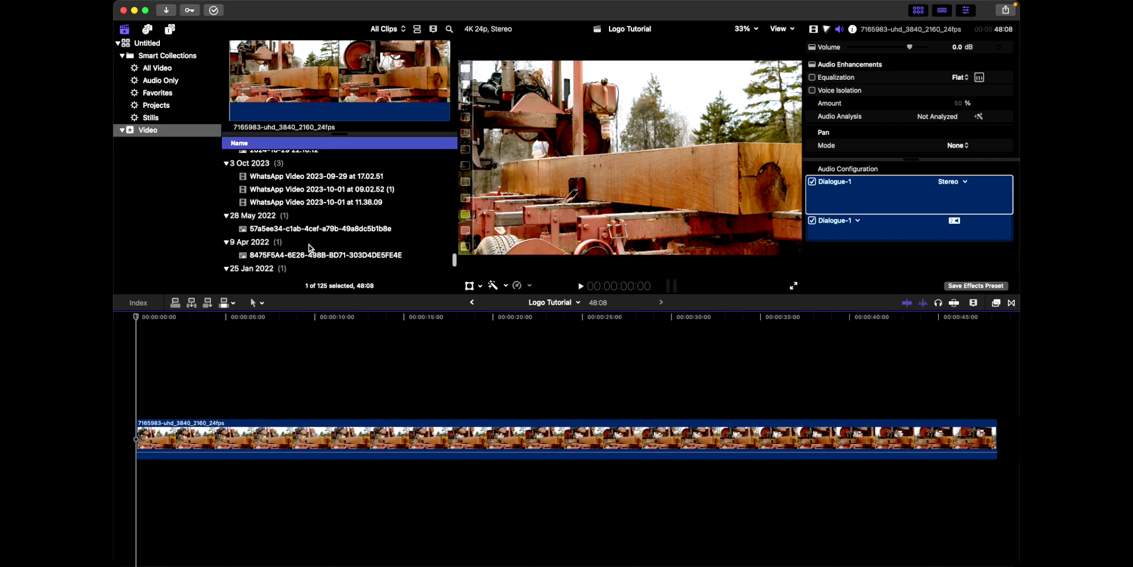
{"action": "scroll", "coordinate": [309, 248], "scroll_direction": "down", "scroll_amount": 10}
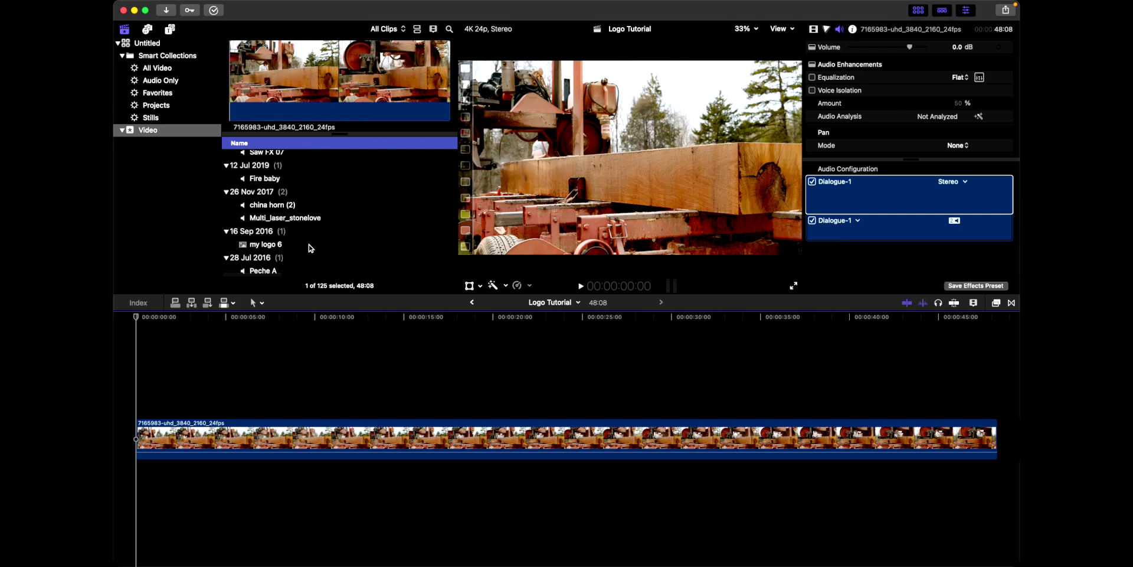
{"action": "scroll", "coordinate": [301, 208], "scroll_direction": "up", "scroll_amount": 1}
{"action": "scroll", "coordinate": [281, 239], "scroll_direction": "up", "scroll_amount": 8}
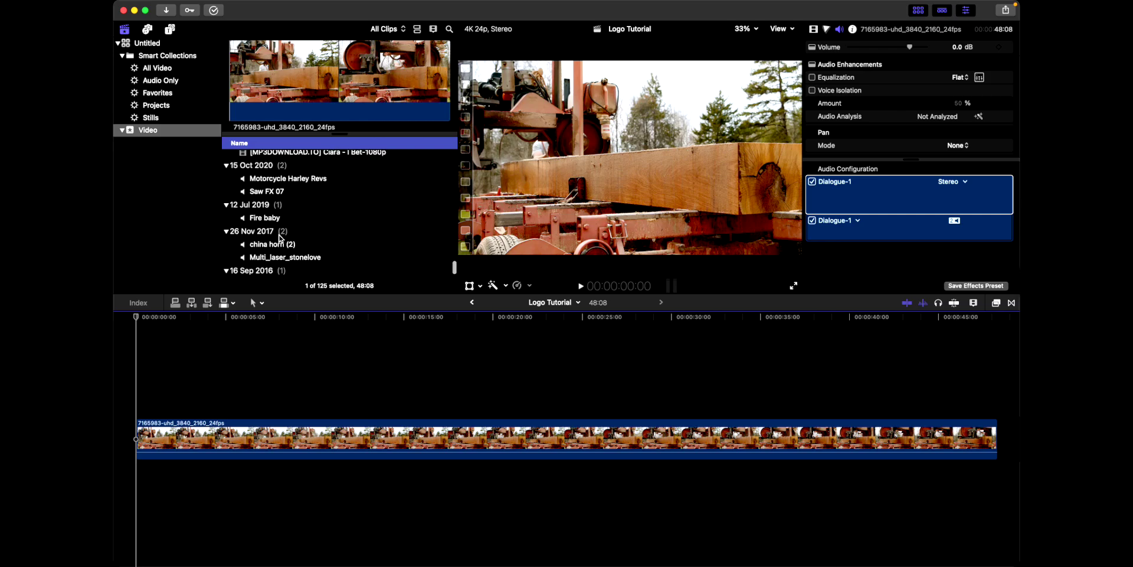
{"action": "scroll", "coordinate": [281, 238], "scroll_direction": "up", "scroll_amount": 6}
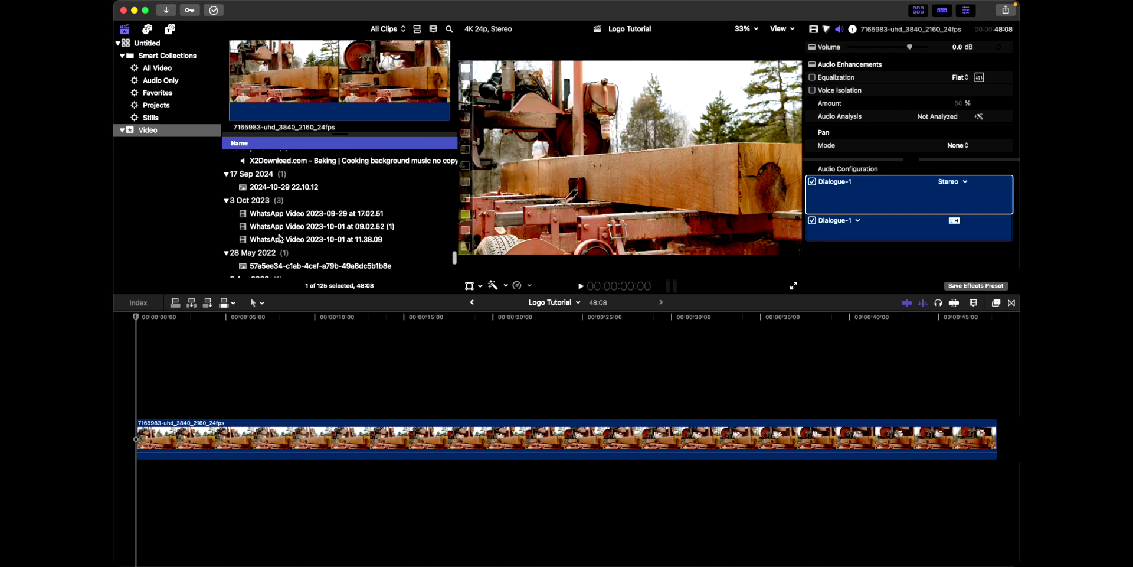
{"action": "left_click", "coordinate": [271, 183]}
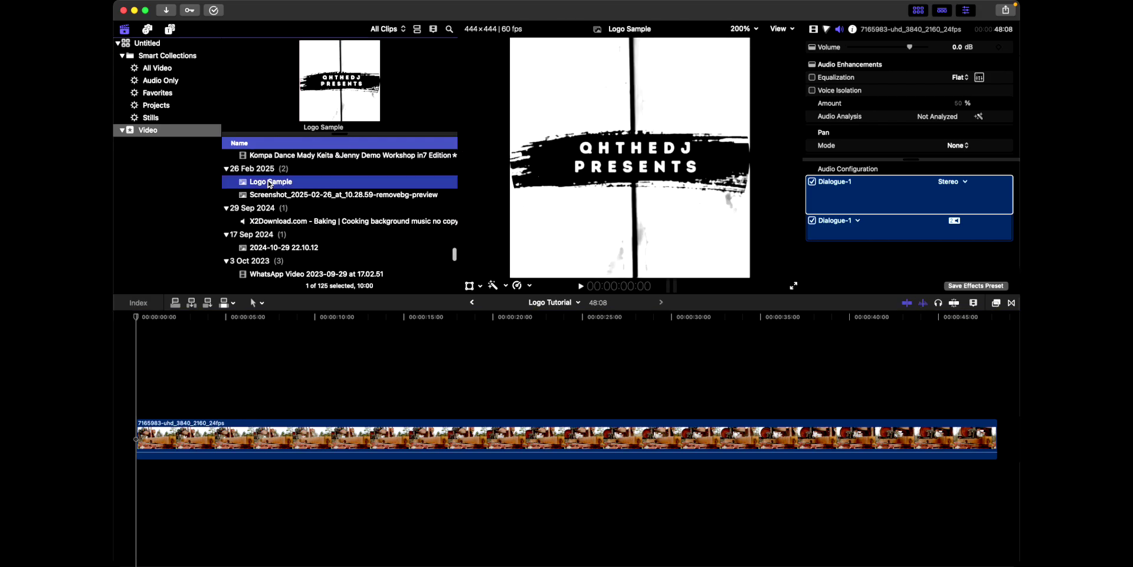
{"action": "left_click_drag", "start_coordinate": [292, 185], "coordinate": [184, 391]}
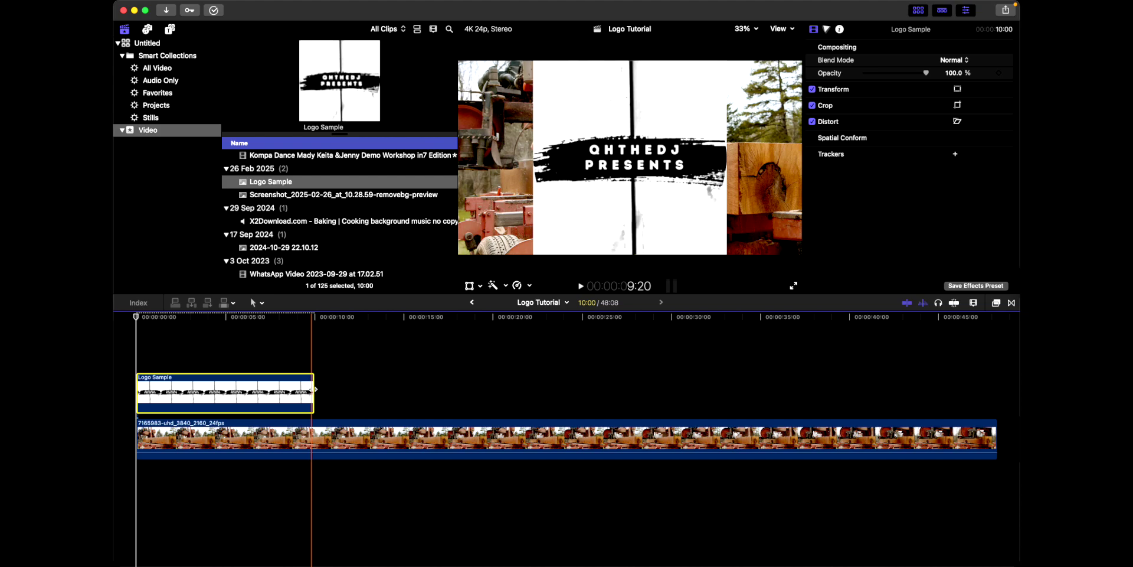
{"action": "left_click_drag", "start_coordinate": [315, 389], "coordinate": [996, 394]}
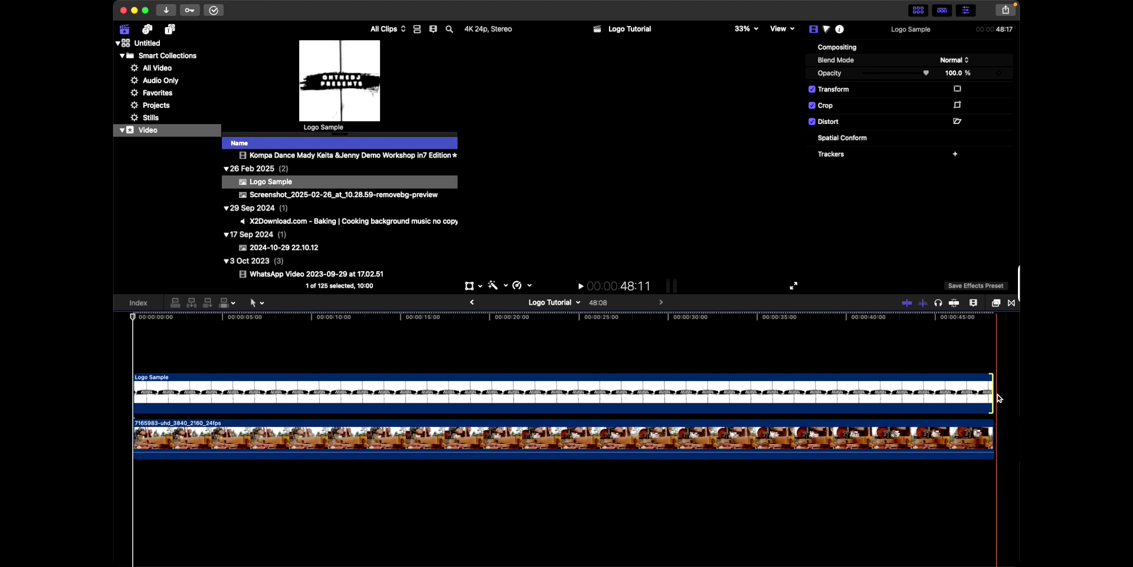
Scale down the Logo Sample overlay with Transform and shift it slightly left of the frame's centre
{"action": "left_click", "coordinate": [745, 390]}
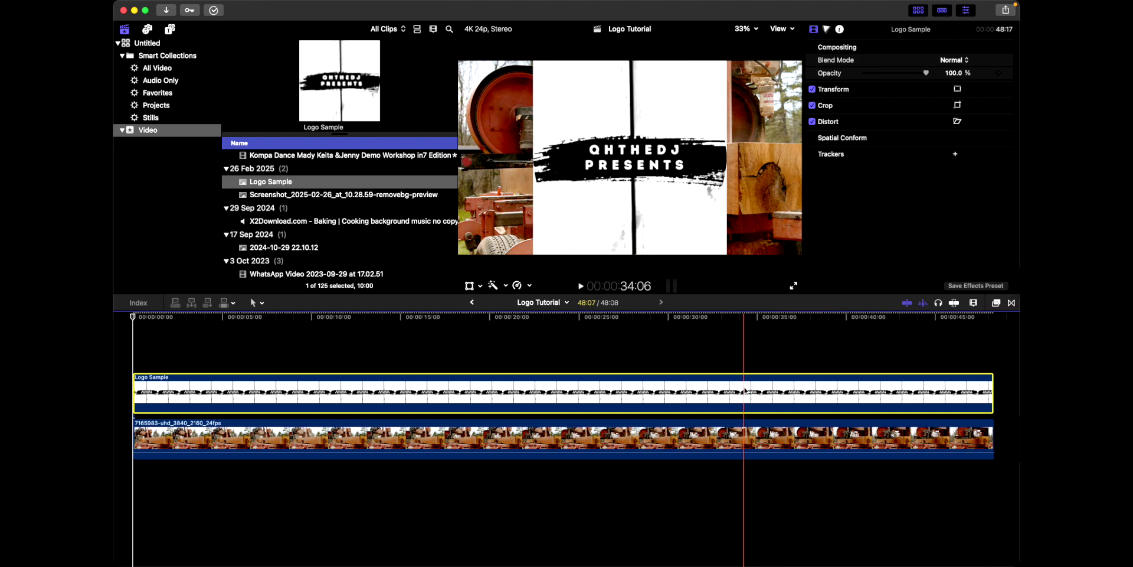
{"action": "left_click", "coordinate": [481, 288]}
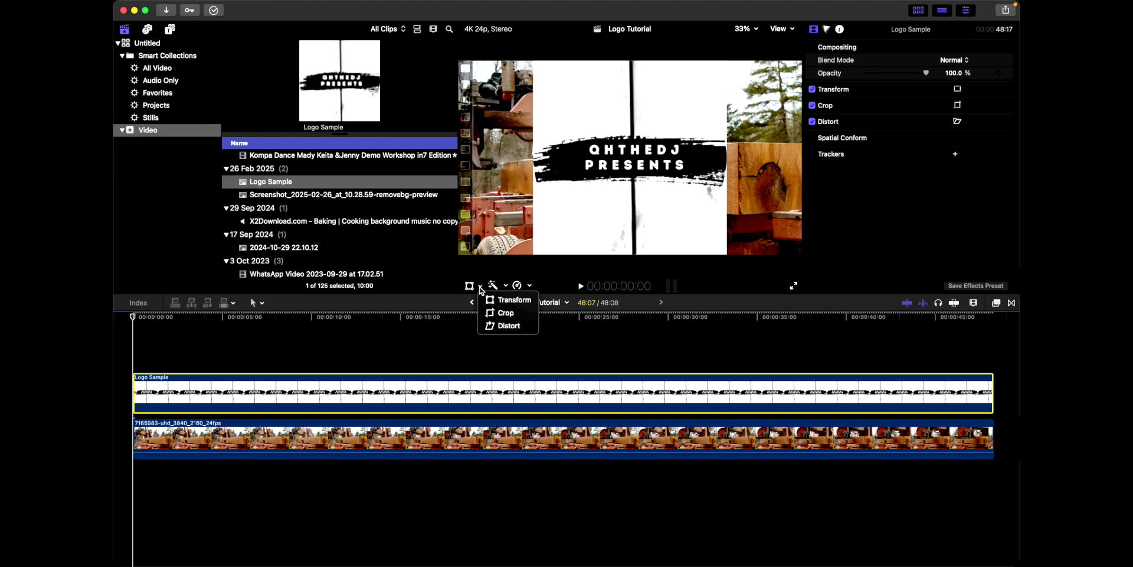
{"action": "left_click", "coordinate": [506, 302]}
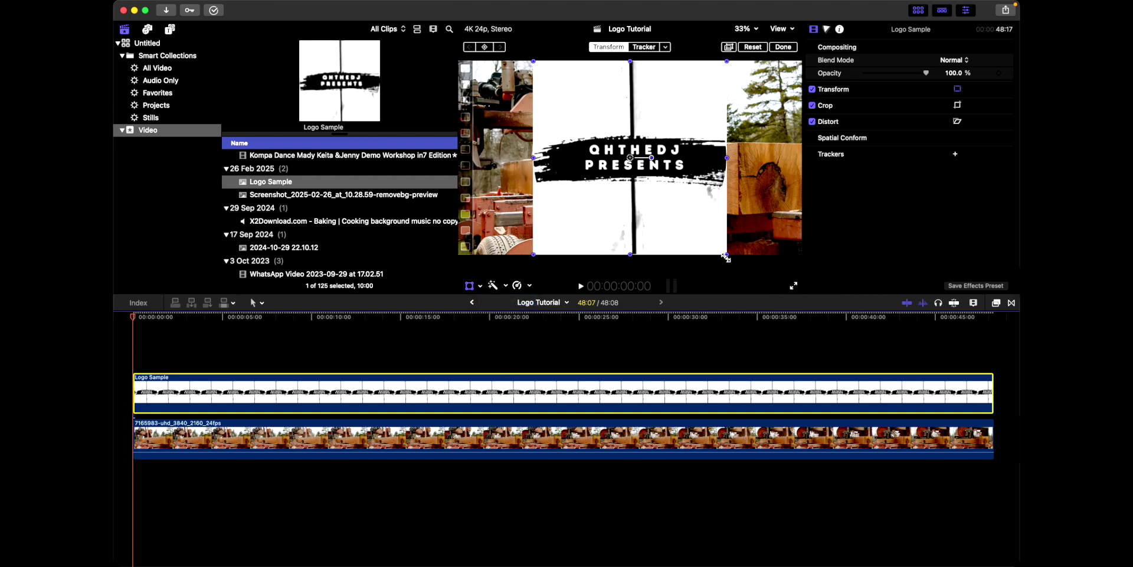
{"action": "left_click_drag", "start_coordinate": [728, 255], "coordinate": [696, 223]}
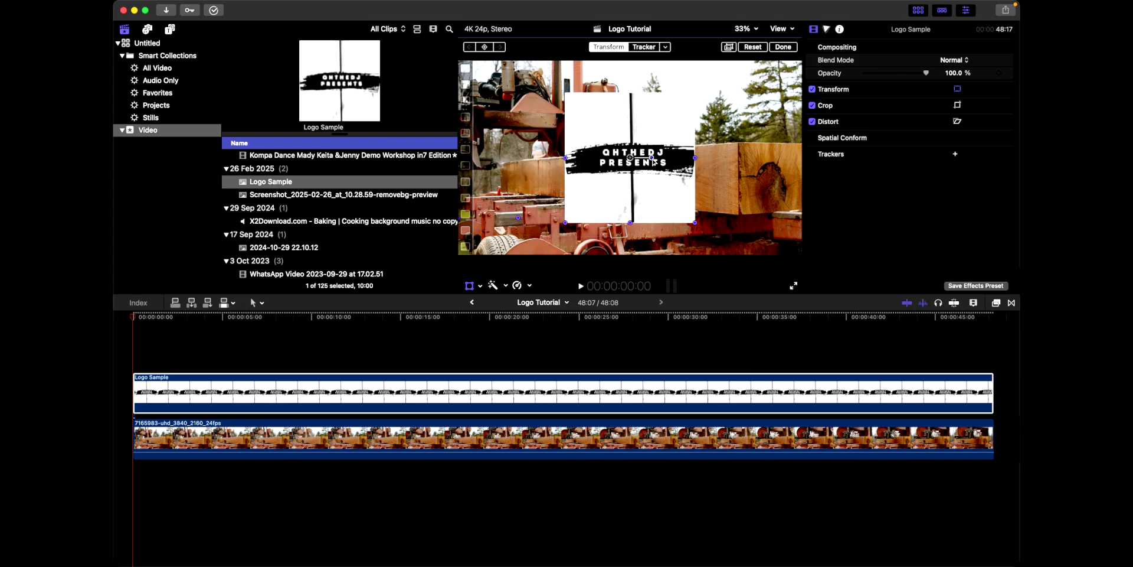
{"action": "mouse_move", "coordinate": [653, 160]}
{"action": "left_mouse_down"}
{"action": "mouse_move", "coordinate": [637, 179]}
{"action": "mouse_move", "coordinate": [614, 171]}
{"action": "mouse_move", "coordinate": [609, 151]}
{"action": "mouse_move", "coordinate": [641, 129]}
{"action": "mouse_move", "coordinate": [658, 158]}
{"action": "left_mouse_up"}
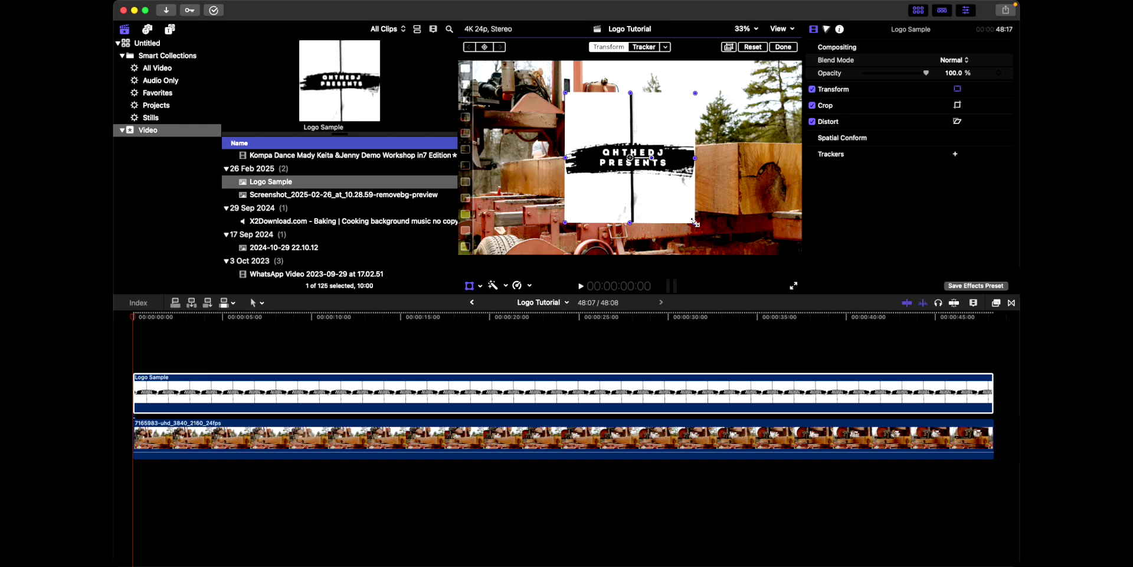
{"action": "left_click_drag", "start_coordinate": [695, 223], "coordinate": [522, 110]}
{"action": "left_click_drag", "start_coordinate": [561, 146], "coordinate": [666, 194]}
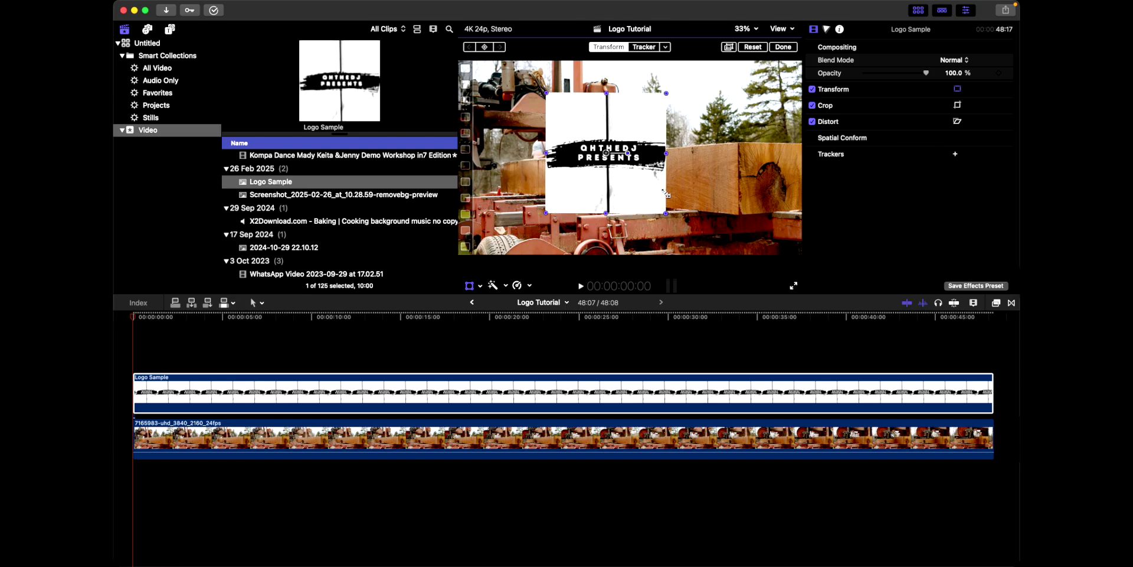
Try trimming the logo image's edges inward around its lettering with Crop, and restore the full image
{"action": "left_click", "coordinate": [479, 287]}
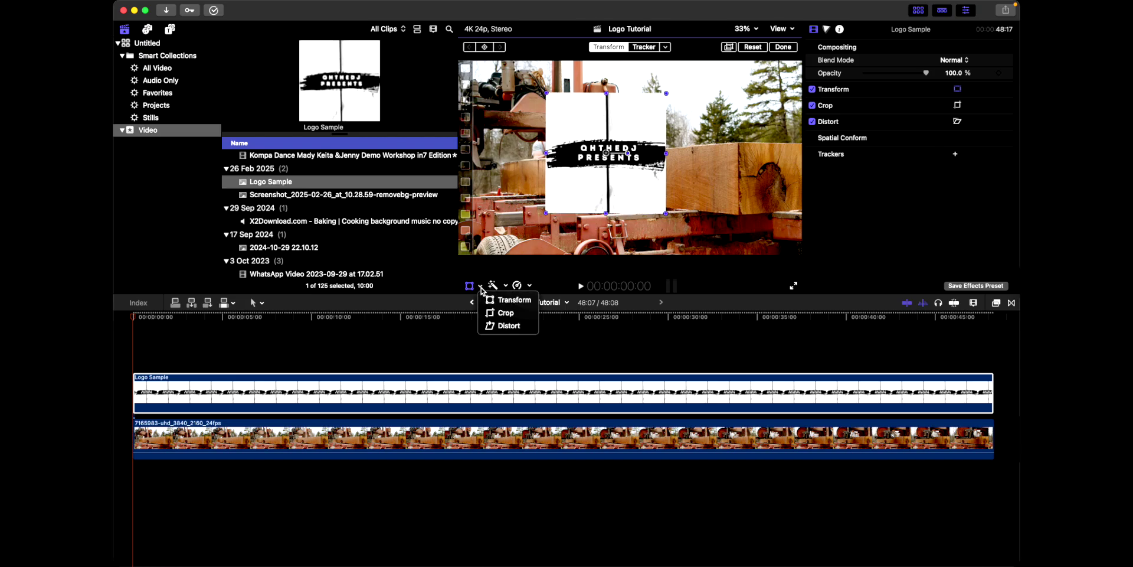
{"action": "left_click", "coordinate": [508, 314]}
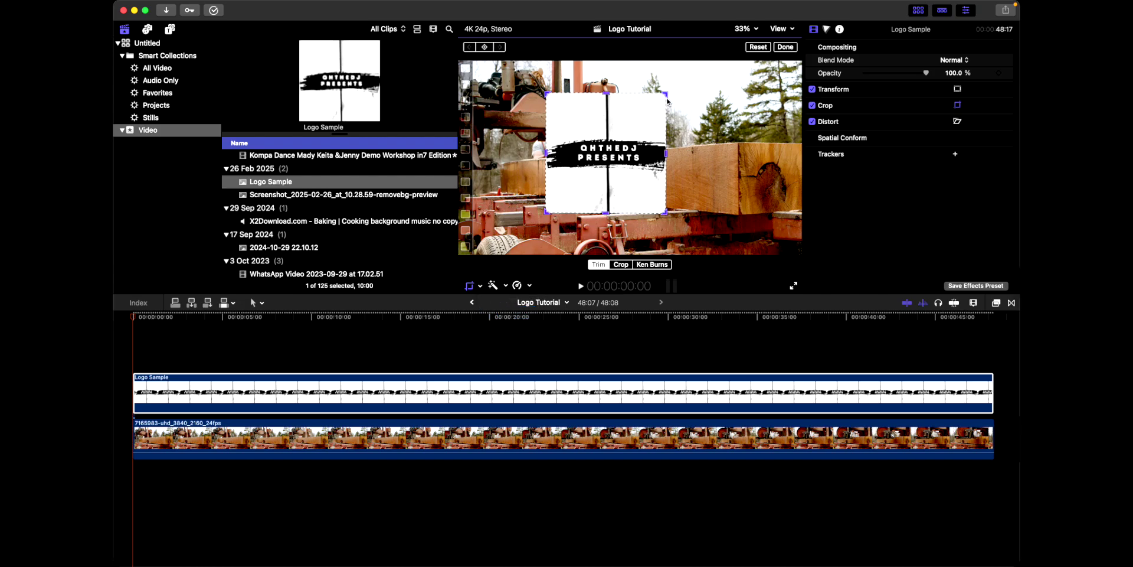
{"action": "left_click_drag", "start_coordinate": [667, 96], "coordinate": [647, 131]}
{"action": "left_click_drag", "start_coordinate": [544, 212], "coordinate": [563, 177]}
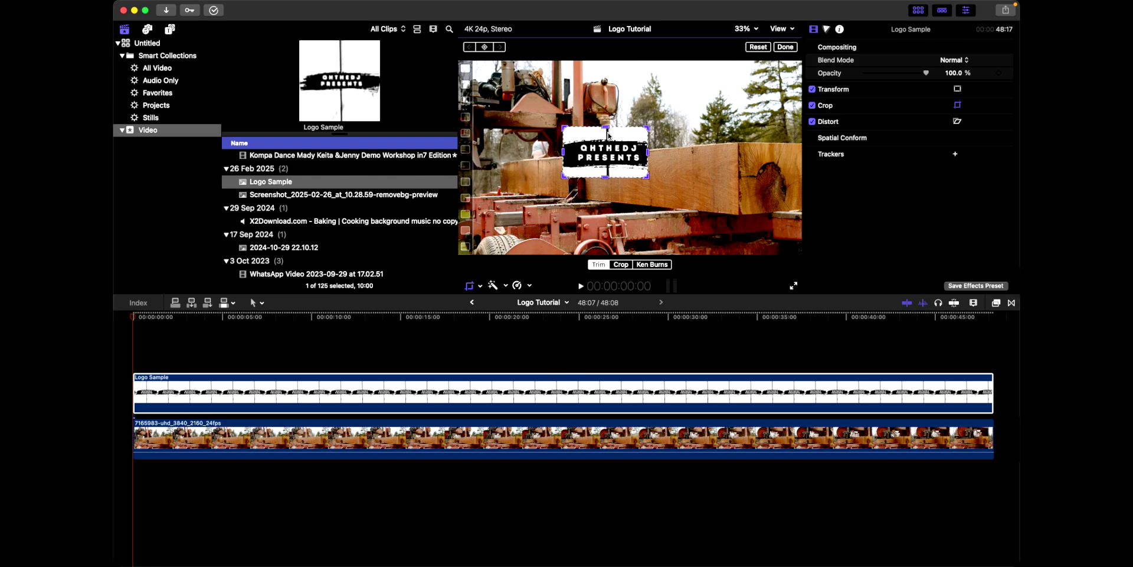
{"action": "left_click_drag", "start_coordinate": [562, 175], "coordinate": [539, 214]}
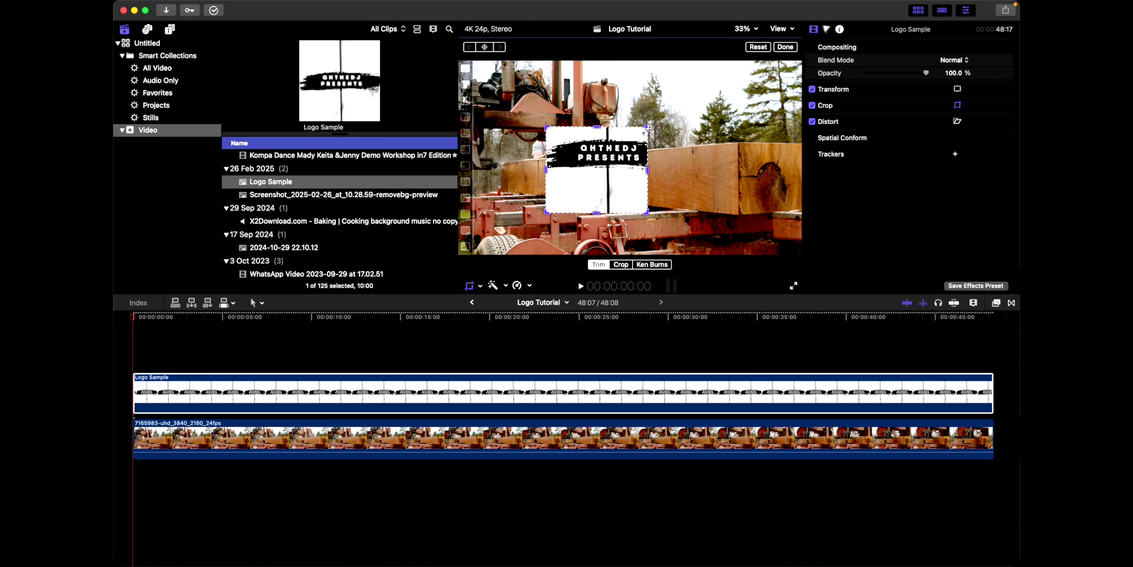
{"action": "left_click_drag", "start_coordinate": [647, 128], "coordinate": [683, 87]}
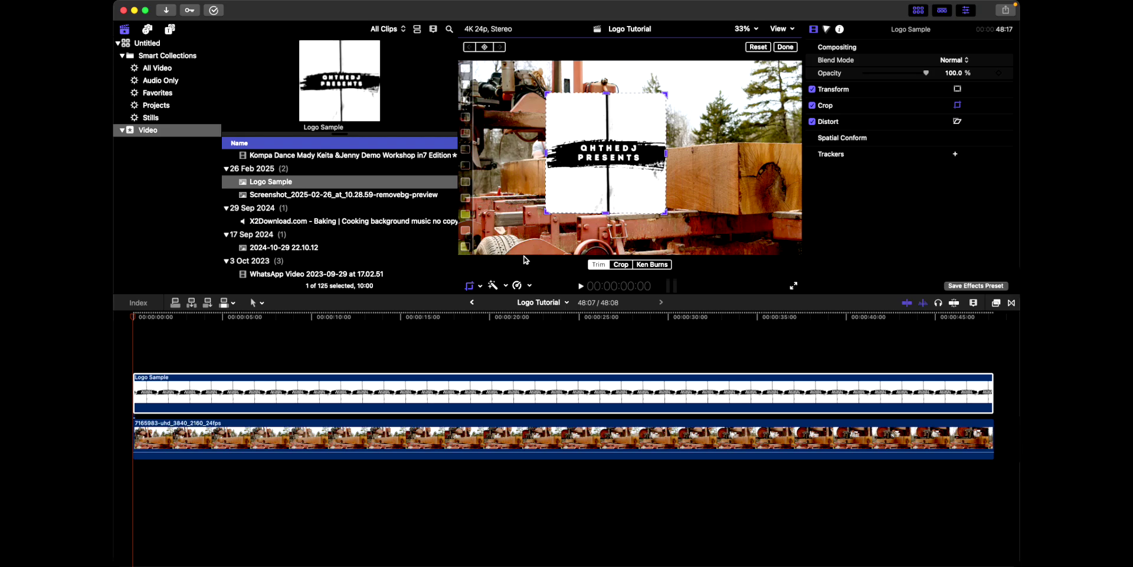
Shrink the logo further with Transform, position it in the upper-right corner of the video frame, and apply the change
{"action": "left_click", "coordinate": [482, 289]}
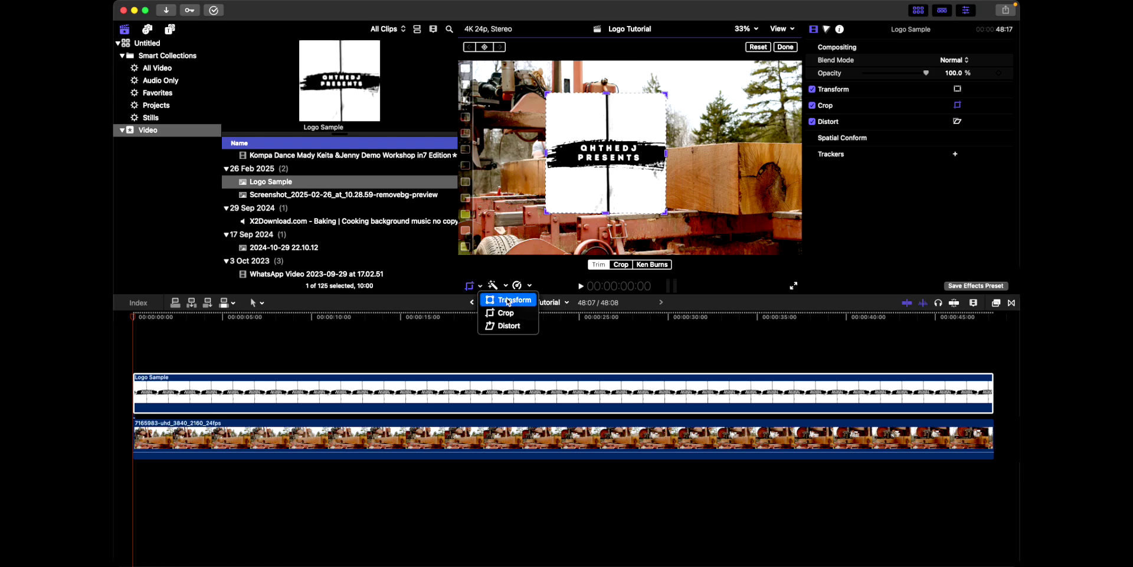
{"action": "left_click", "coordinate": [501, 300]}
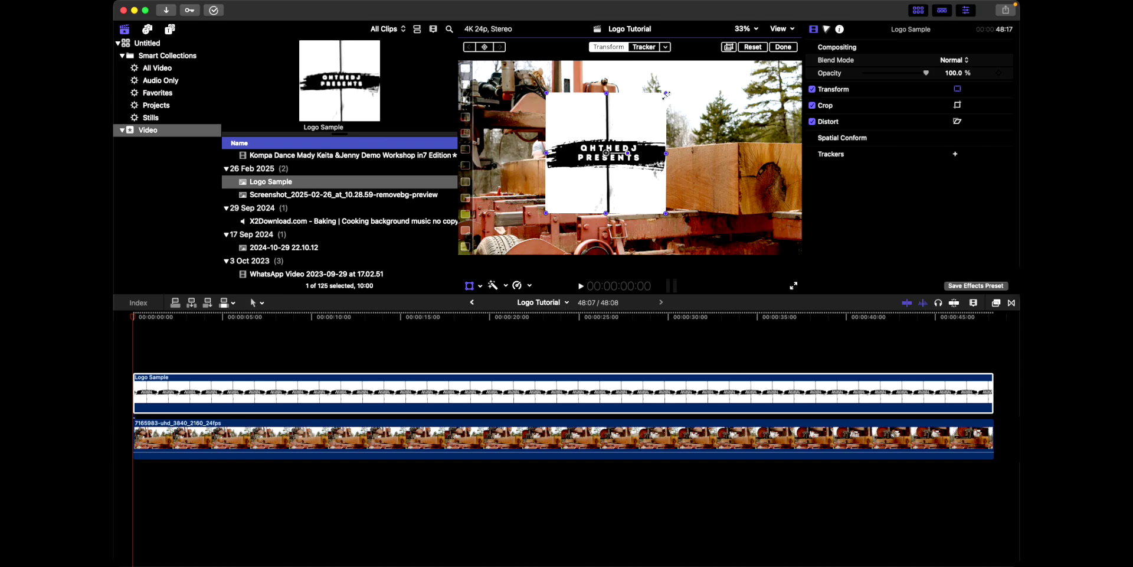
{"action": "left_click_drag", "start_coordinate": [667, 95], "coordinate": [643, 116]}
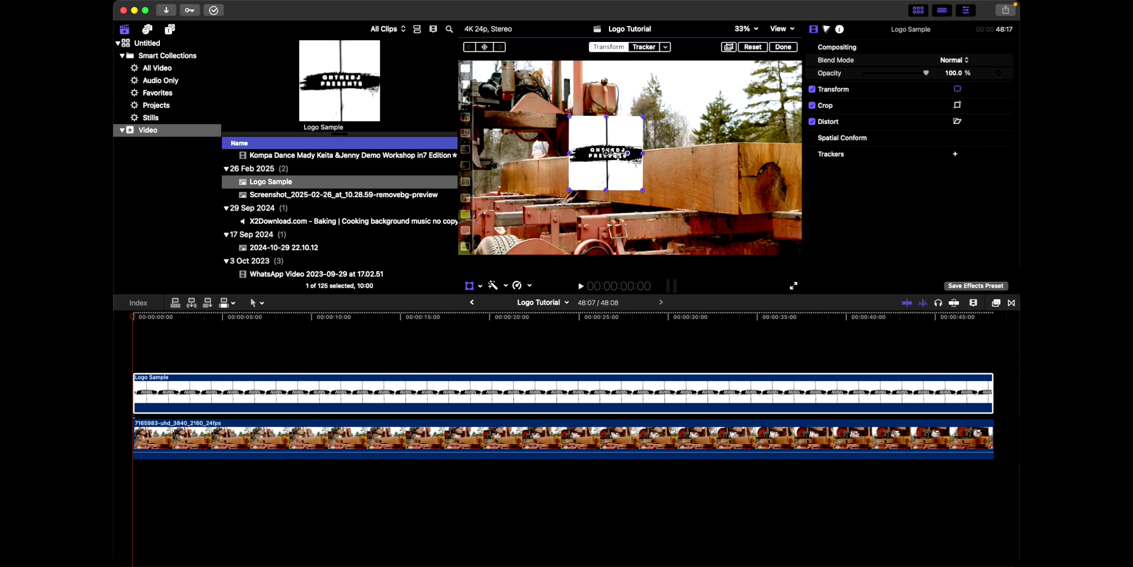
{"action": "left_click_drag", "start_coordinate": [606, 153], "coordinate": [760, 107]}
{"action": "left_click_drag", "start_coordinate": [794, 67], "coordinate": [775, 89]}
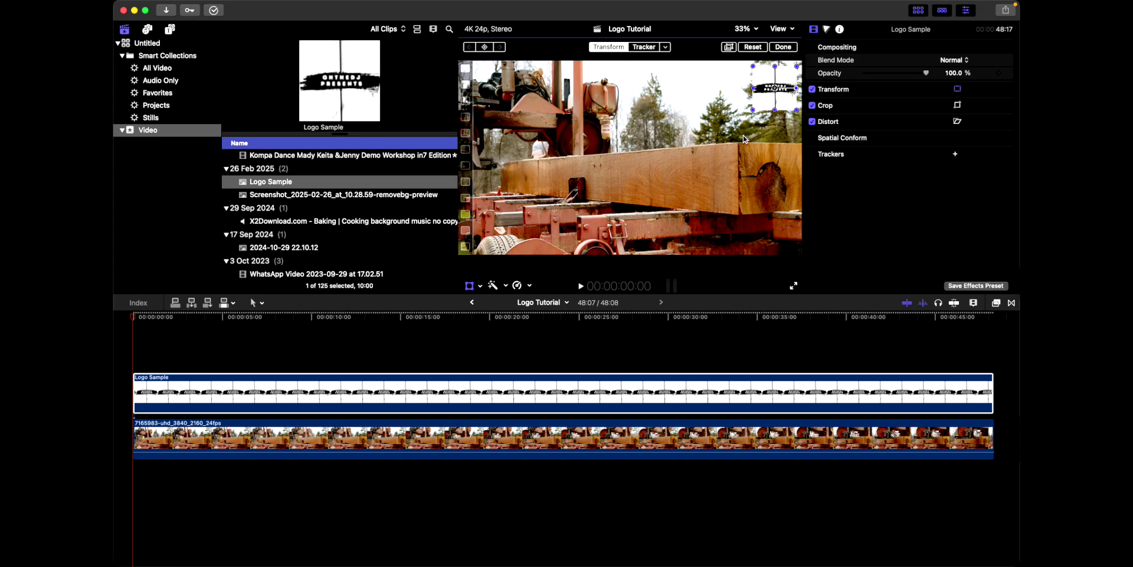
{"action": "left_click", "coordinate": [787, 47]}
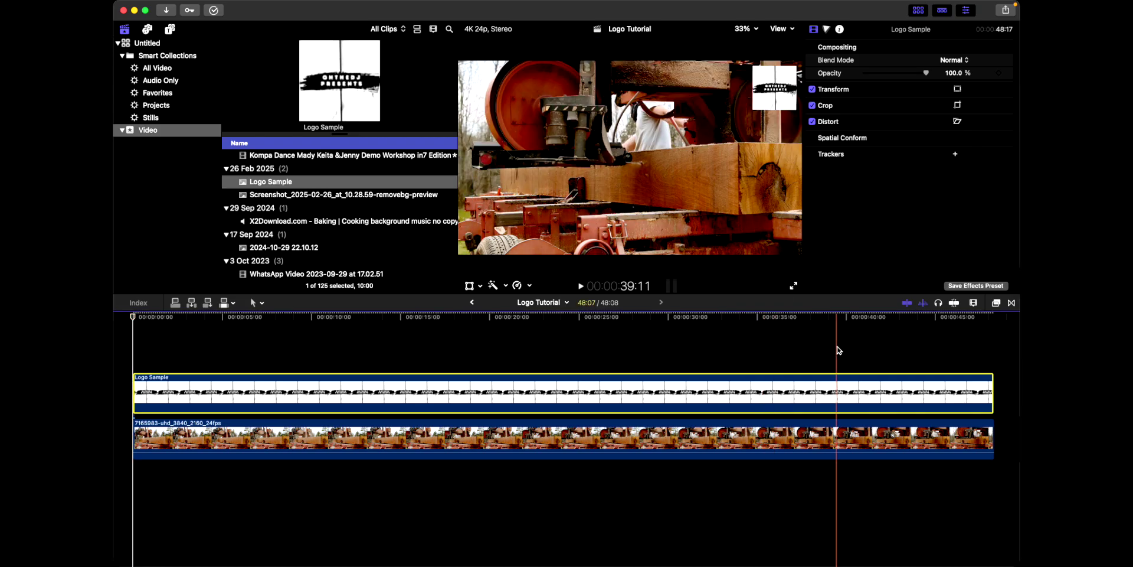
Export the project for YouTube & Facebook at 1280 x 720 with better-quality compression, saving it as Logo Tutorial.mov on the Desktop
{"action": "left_click", "coordinate": [1007, 11]}
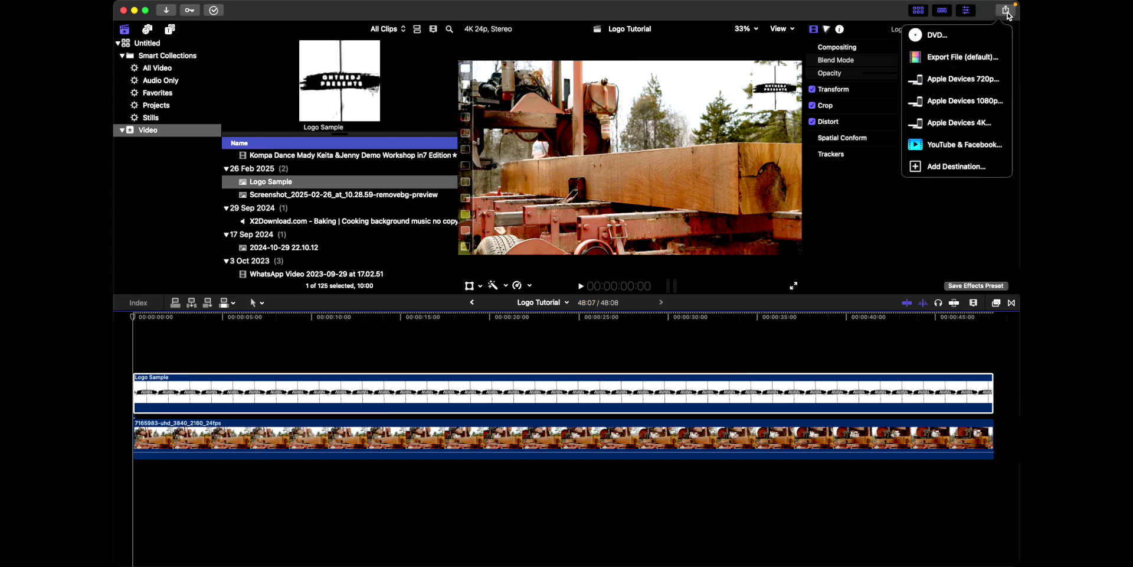
{"action": "left_click", "coordinate": [949, 144]}
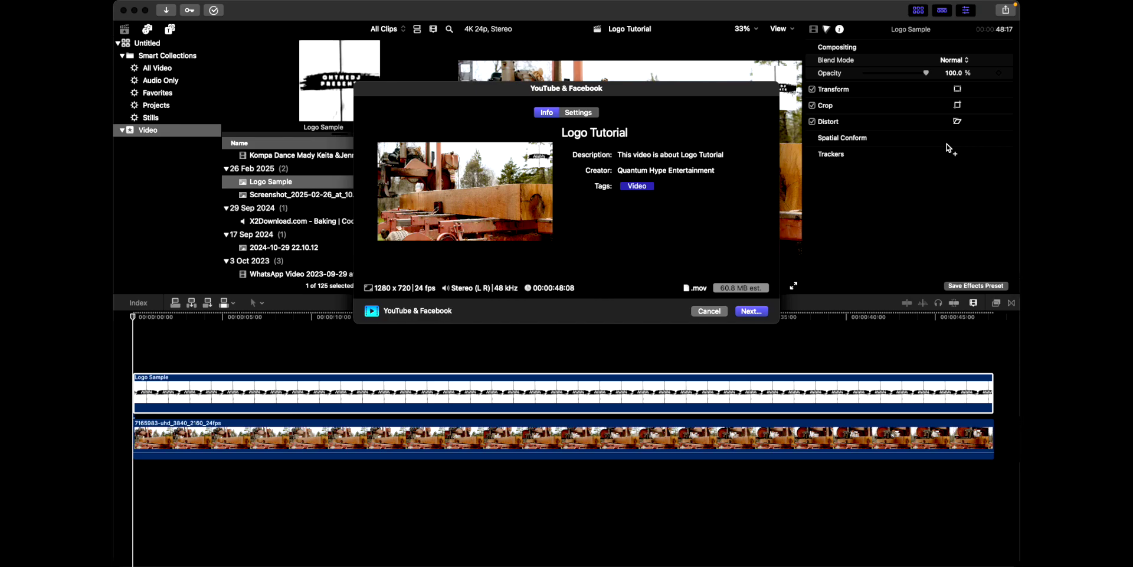
{"action": "left_click", "coordinate": [579, 113]}
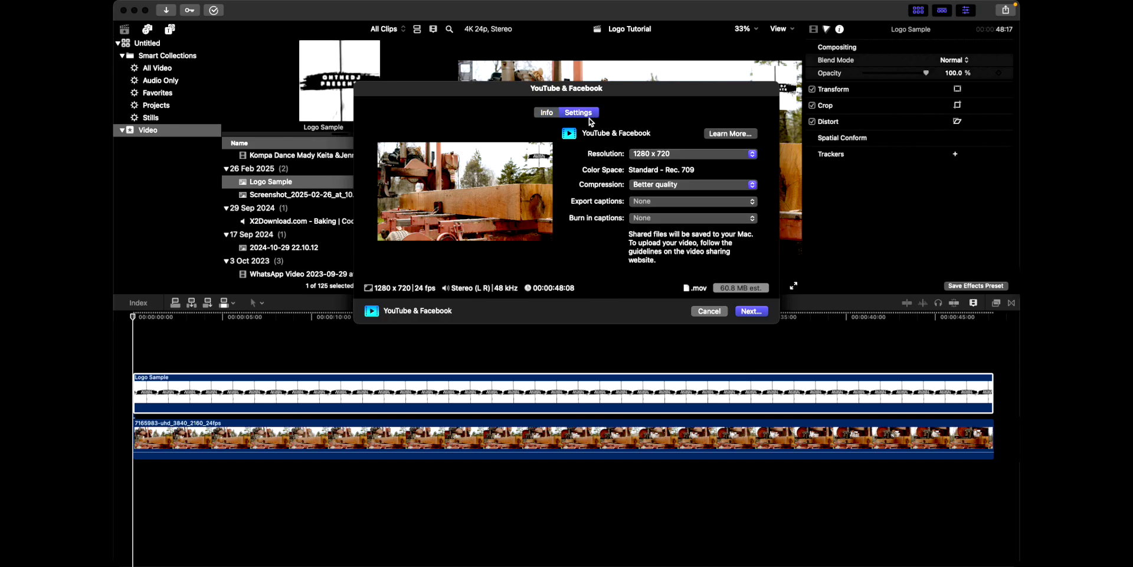
{"action": "left_click", "coordinate": [658, 155]}
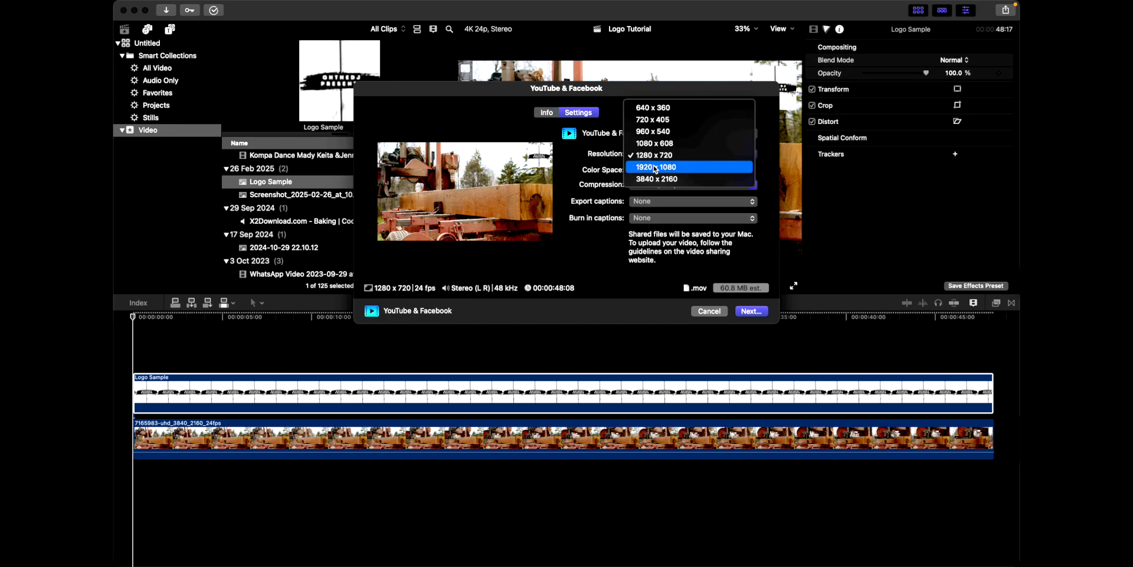
{"action": "left_click", "coordinate": [650, 156]}
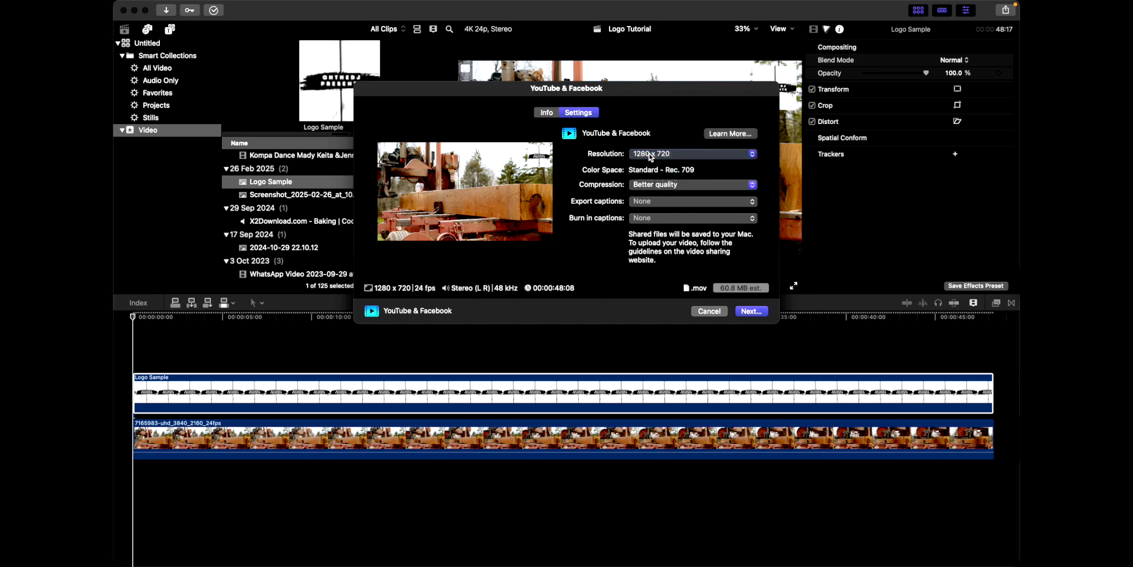
{"action": "left_click", "coordinate": [748, 315]}
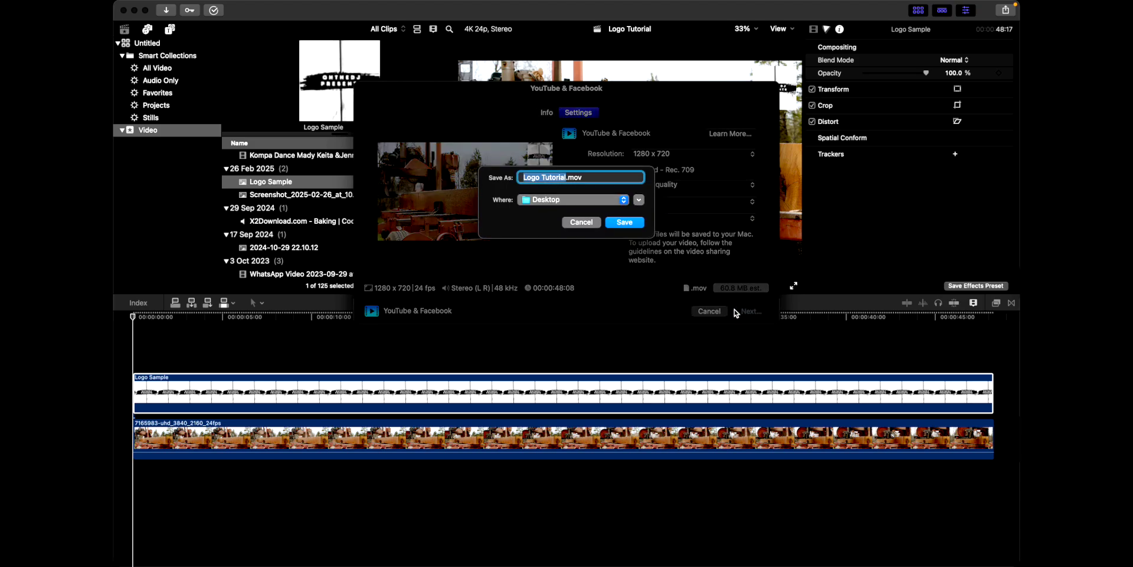
{"action": "left_click", "coordinate": [624, 223]}
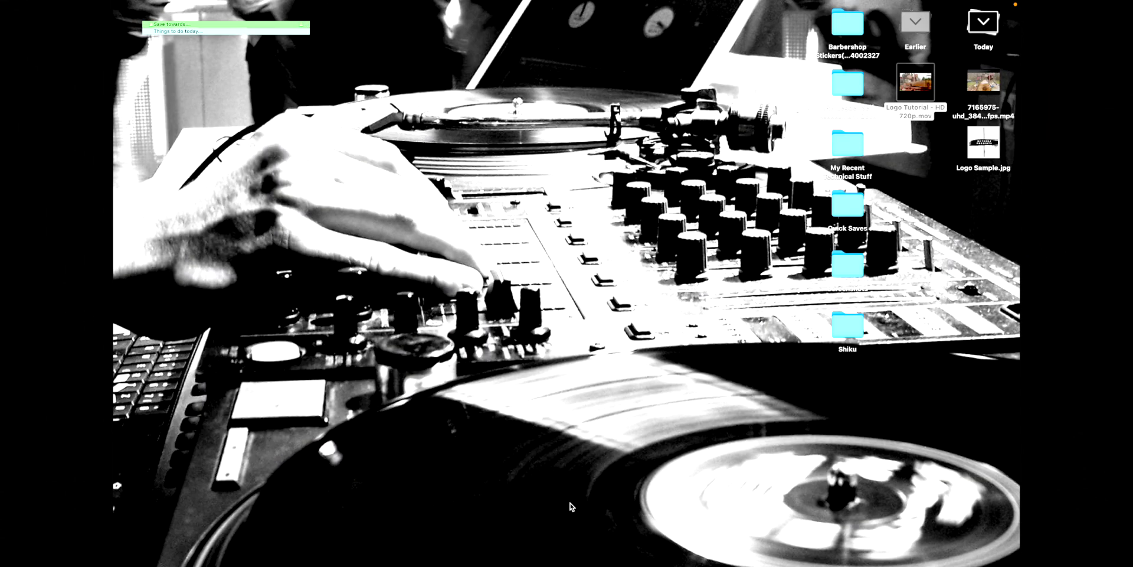
Open the exported Logo Tutorial video from the desktop in VLC and check the logo overlay full screen at several points through the clip
{"action": "right_click", "coordinate": [919, 97]}
{"action": "mouse_move", "coordinate": [888, 114]}
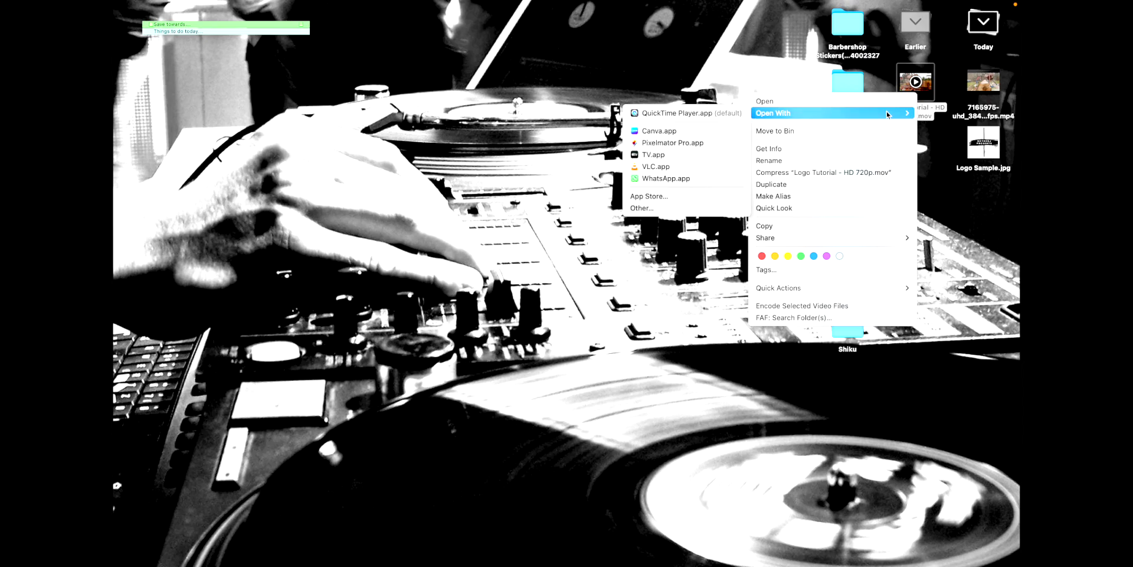
{"action": "left_click", "coordinate": [691, 167]}
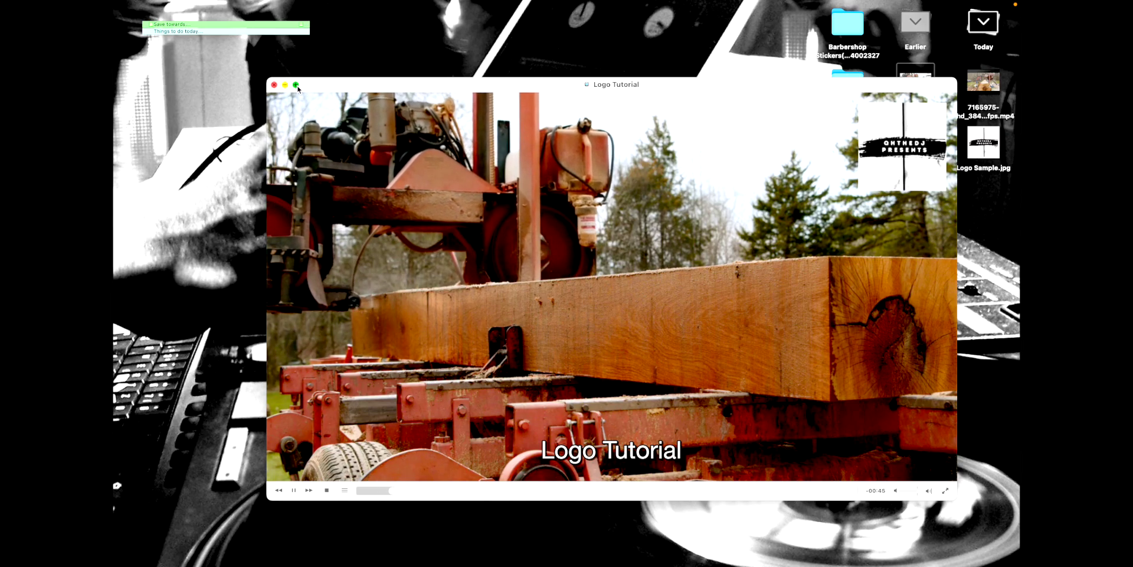
{"action": "double_click", "coordinate": [509, 287]}
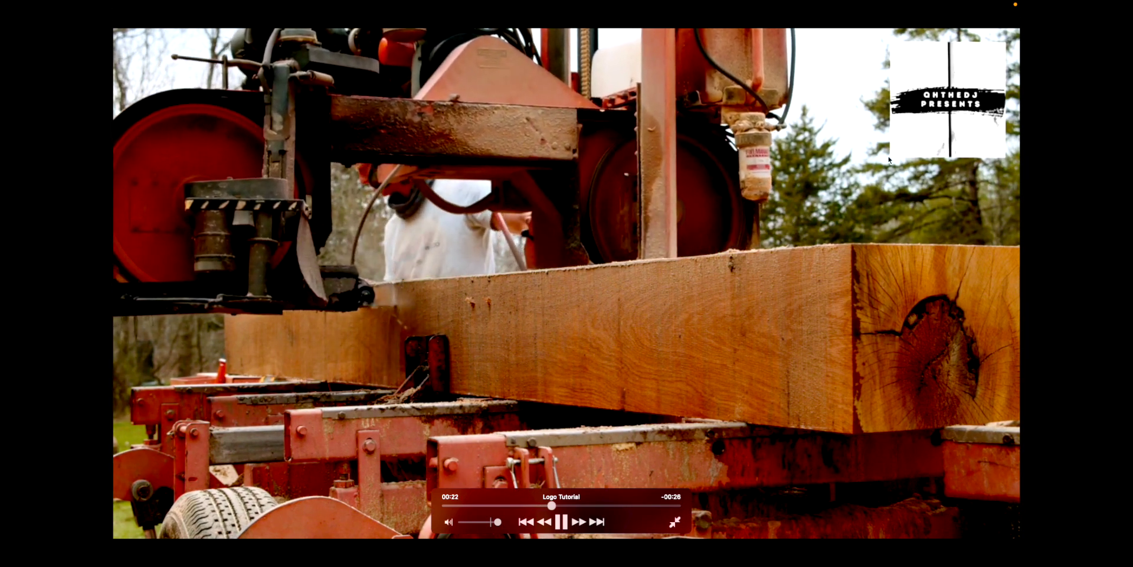
{"action": "mouse_move", "coordinate": [578, 505]}
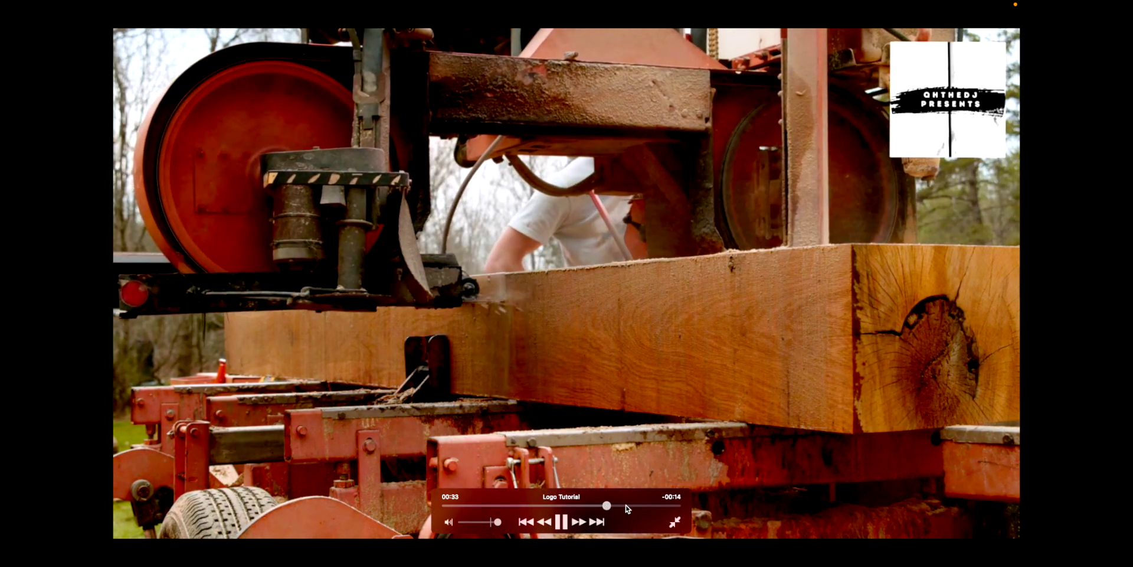
{"action": "left_click", "coordinate": [629, 505]}
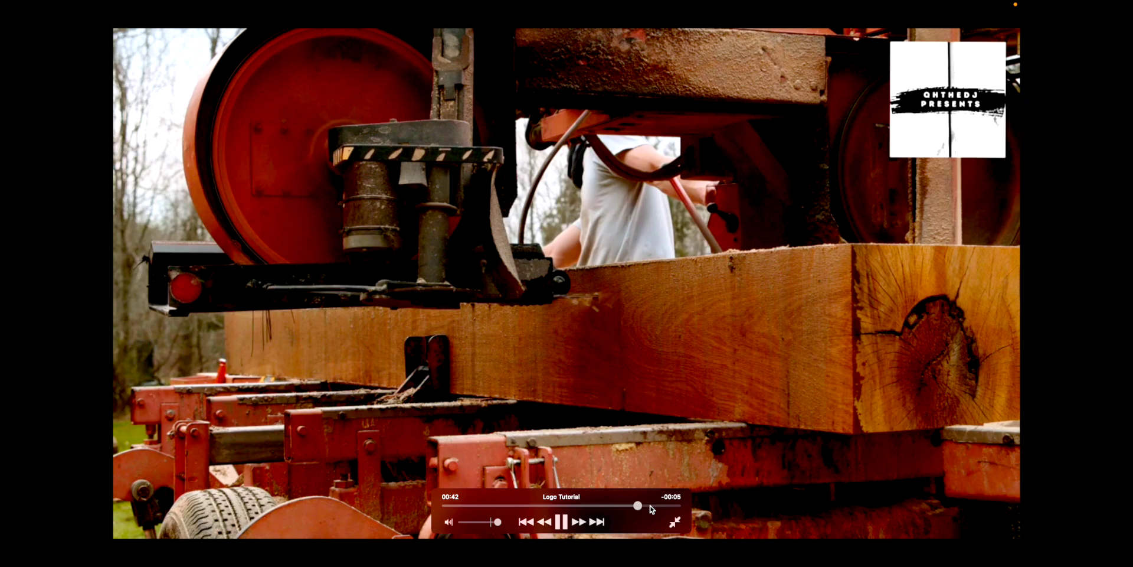